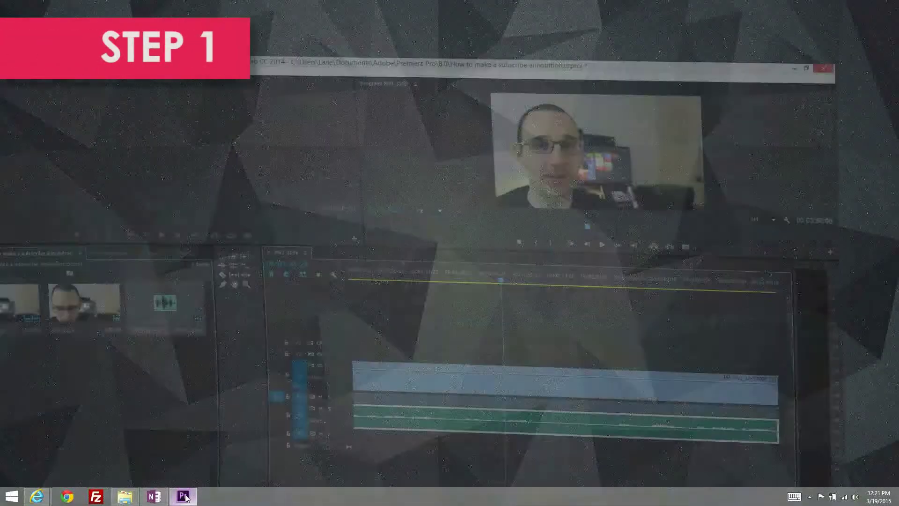
Place Subscribe Button.jpg on the timeline above the clip and preview the overlay.
{"action": "left_click", "coordinate": [125, 496]}
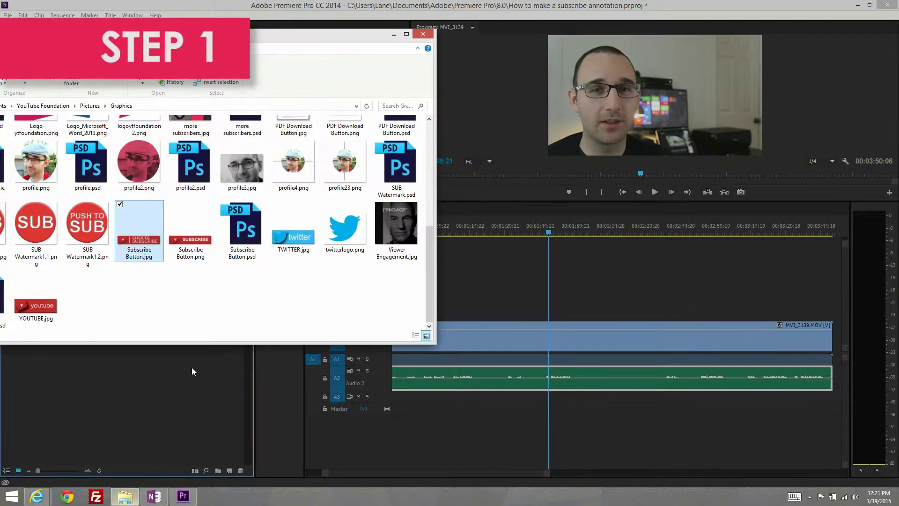
{"action": "mouse_move", "coordinate": [139, 229]}
{"action": "left_mouse_down"}
{"action": "mouse_move", "coordinate": [458, 307]}
{"action": "mouse_move", "coordinate": [549, 316]}
{"action": "left_mouse_up"}
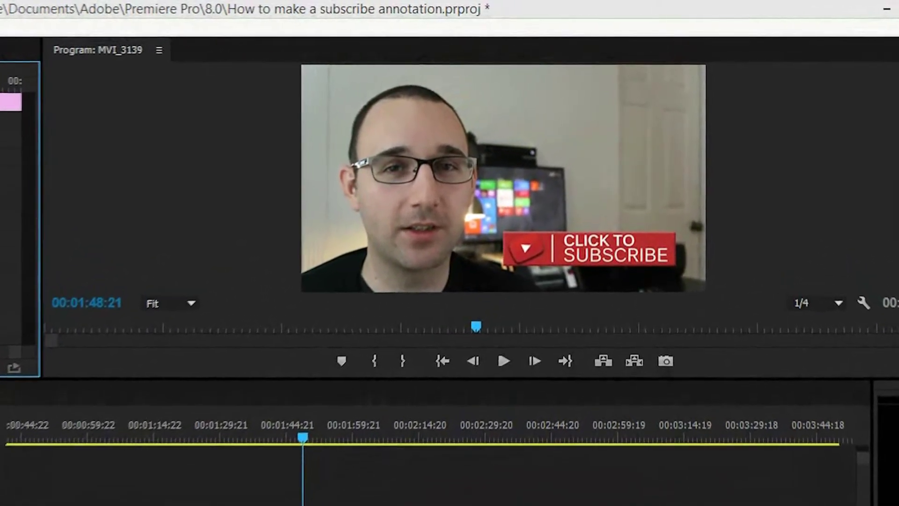
{"action": "key", "text": "space"}
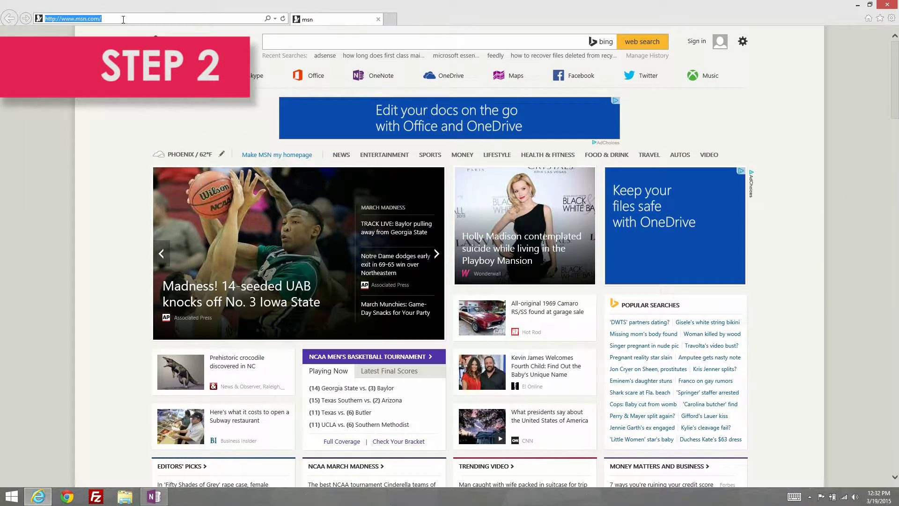
Go to youtube.com and open Creator Studio from the account avatar menu.
{"action": "type", "text": "youtu"}
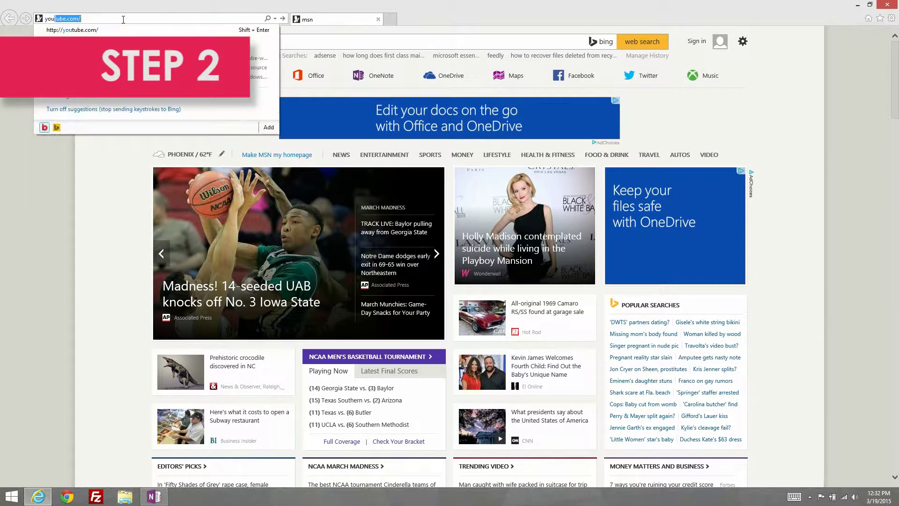
{"action": "type", "text": "be.com"}
{"action": "key", "text": "Return"}
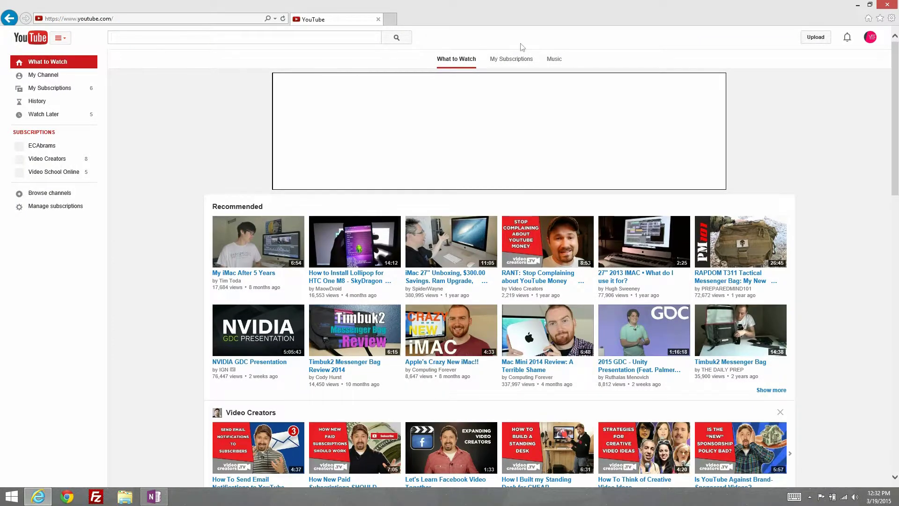
{"action": "left_click", "coordinate": [869, 37]}
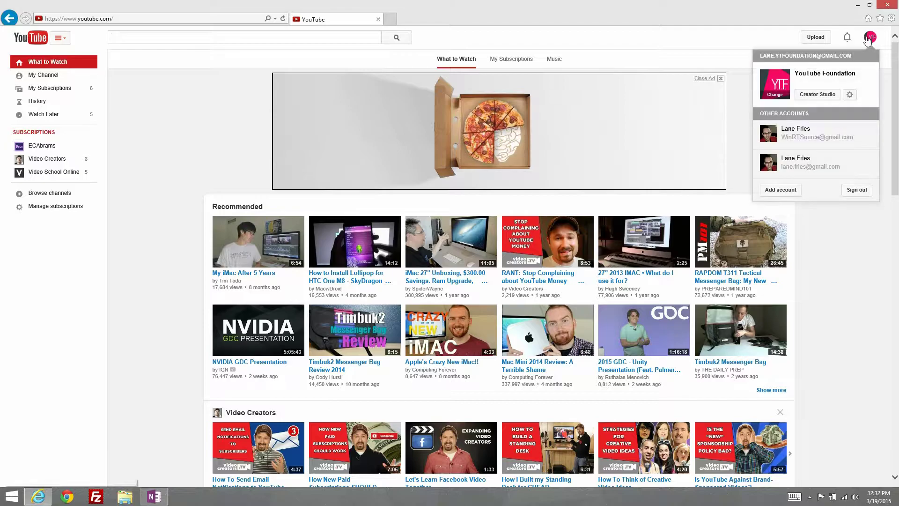
{"action": "left_click", "coordinate": [823, 97]}
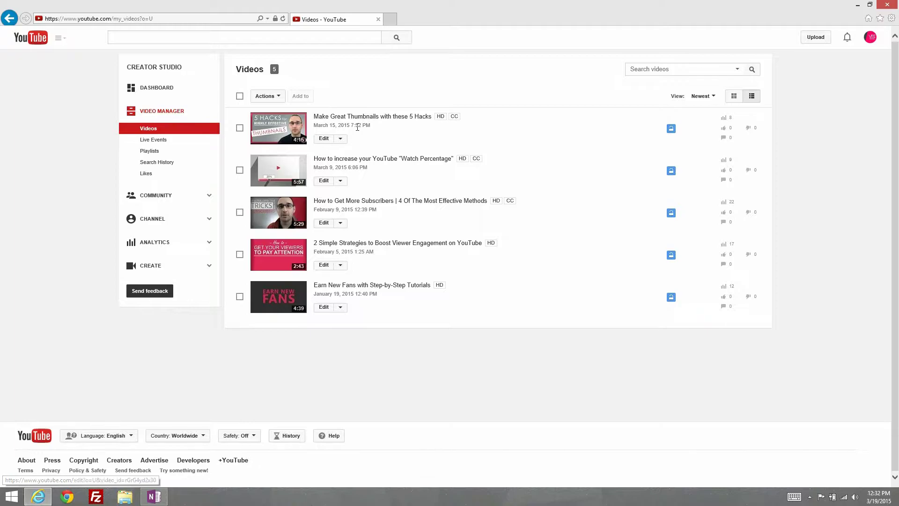
Open Annotations for 'How to Get More Subscribers' and pause at 3:36 on the subscribe graphic.
{"action": "left_click", "coordinate": [340, 224]}
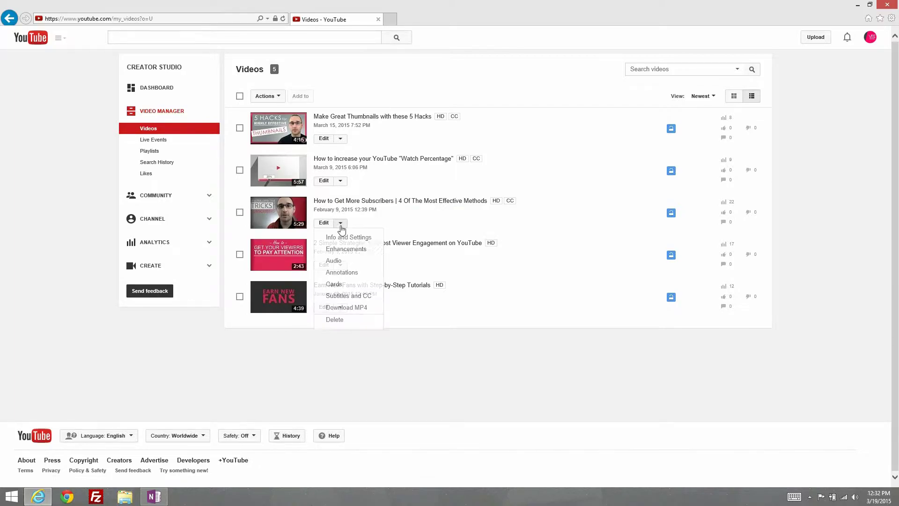
{"action": "left_click", "coordinate": [338, 273]}
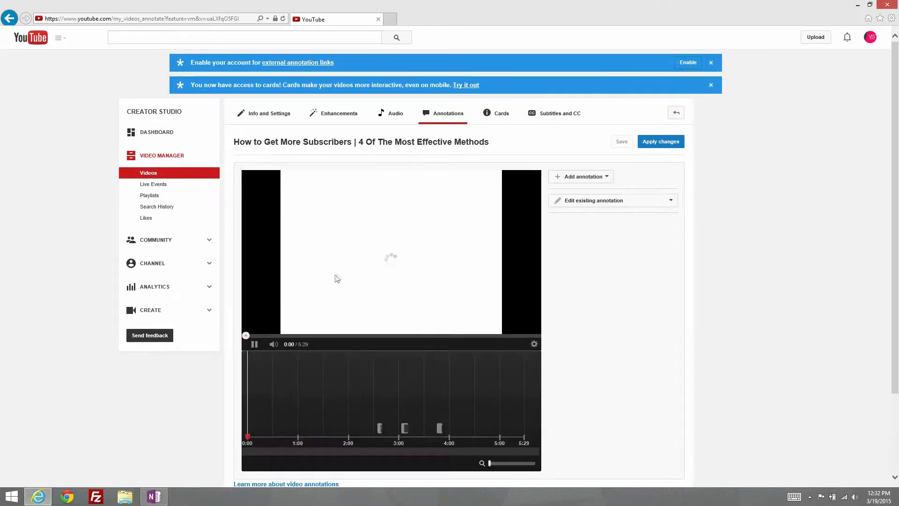
{"action": "left_click_drag", "start_coordinate": [245, 335], "coordinate": [437, 336]}
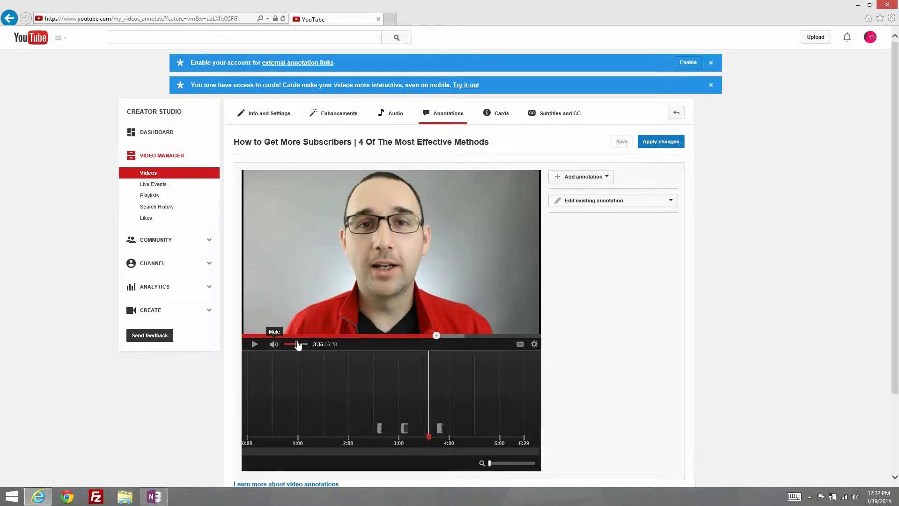
{"action": "left_click", "coordinate": [253, 345]}
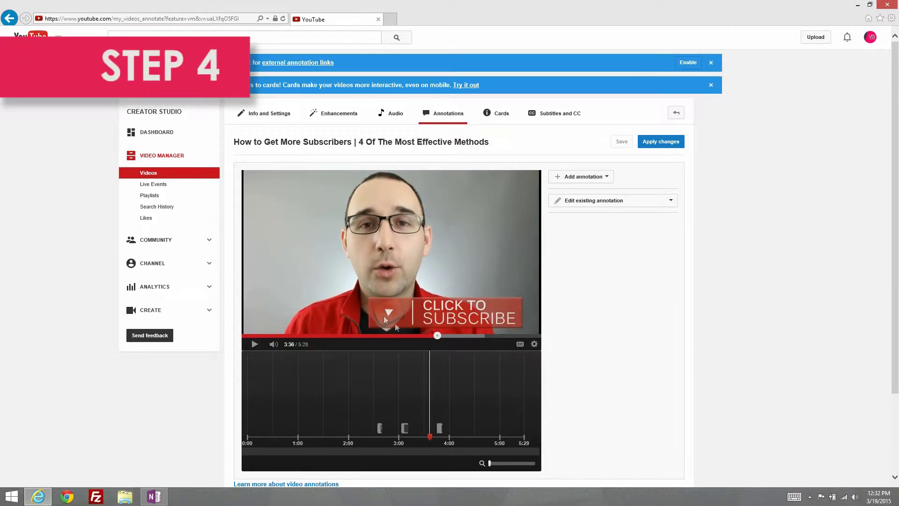
Add a Label annotation, then move and stretch it over the CLICK TO SUBSCRIBE banner.
{"action": "left_click", "coordinate": [589, 182]}
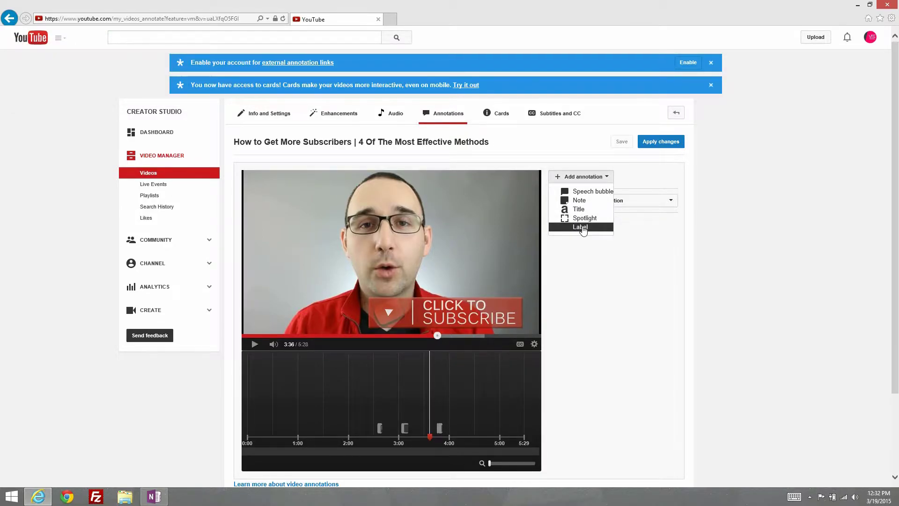
{"action": "left_click", "coordinate": [580, 227]}
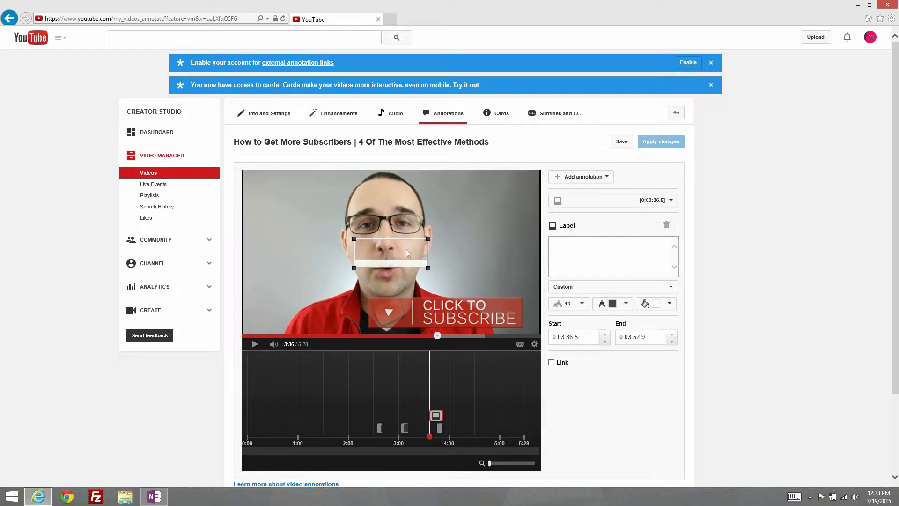
{"action": "left_click_drag", "start_coordinate": [401, 249], "coordinate": [415, 305]}
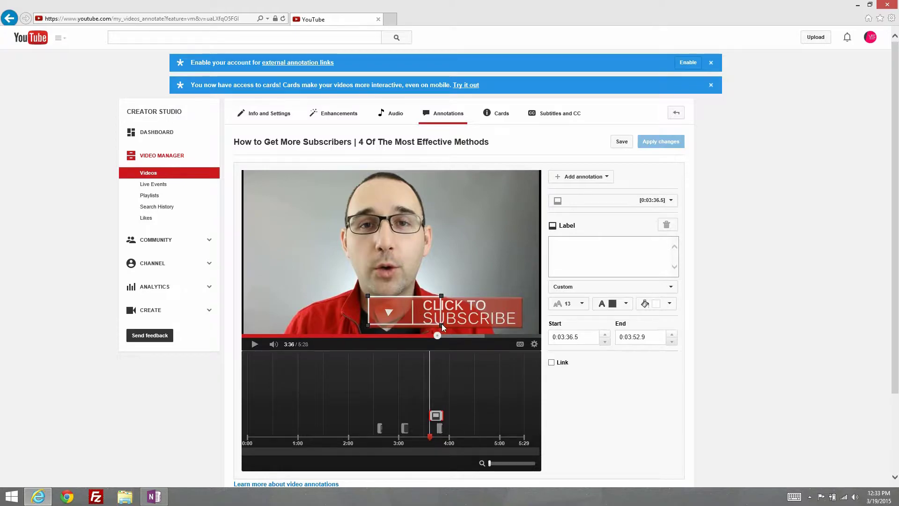
{"action": "left_click_drag", "start_coordinate": [442, 324], "coordinate": [524, 329]}
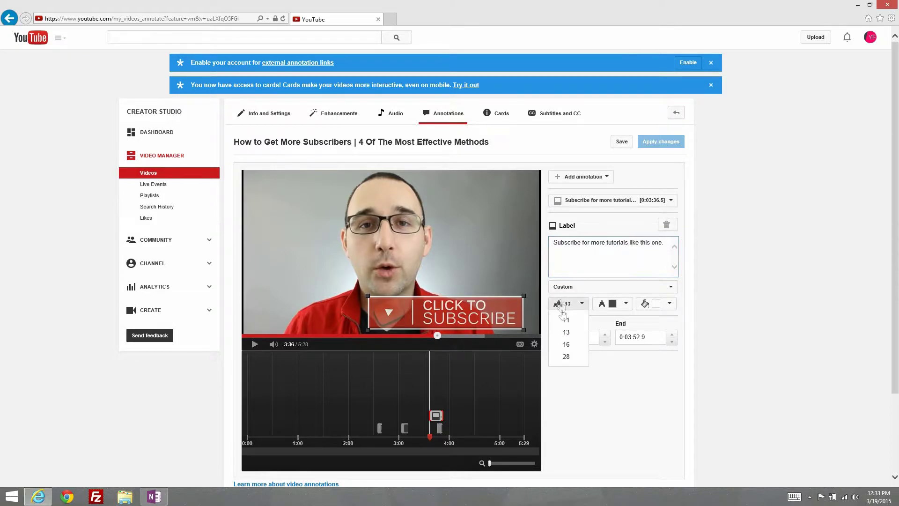
Set the label's text size to 16.
{"action": "left_click", "coordinate": [566, 344]}
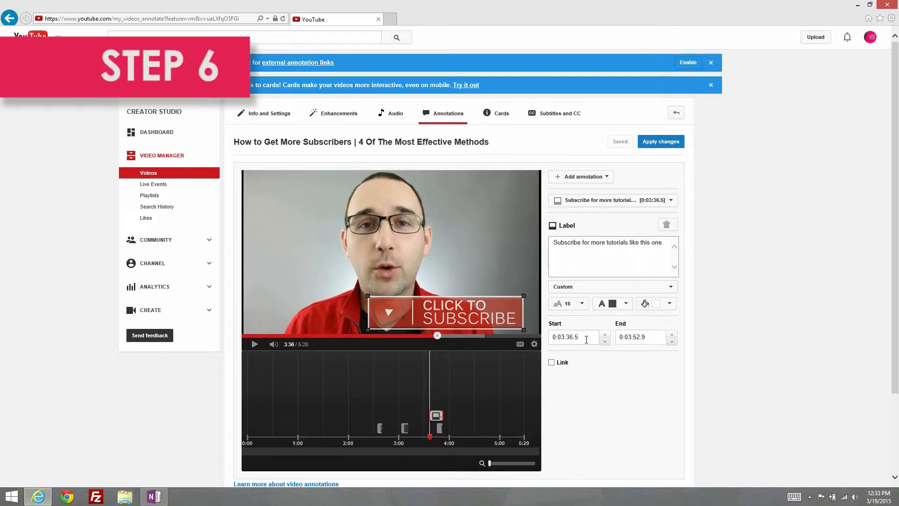
Enable a link on the label and set its link type to Subscribe.
{"action": "left_click", "coordinate": [552, 363]}
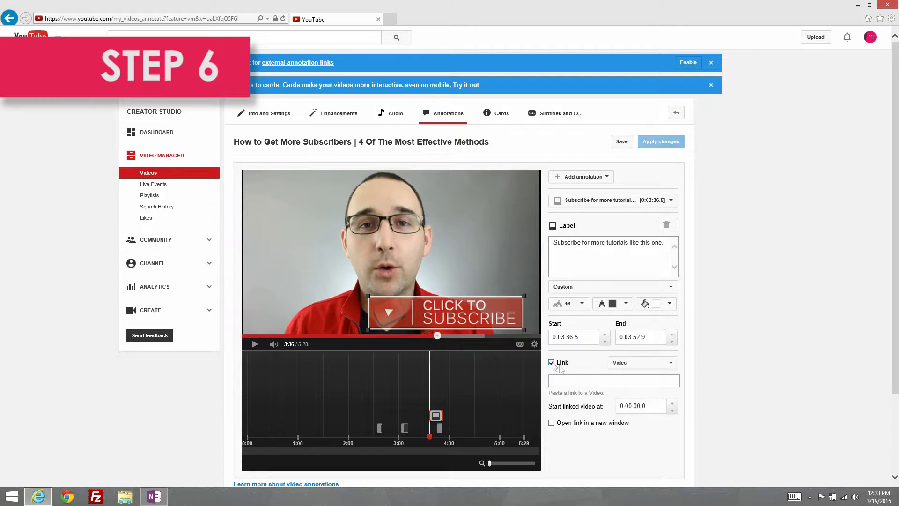
{"action": "left_click", "coordinate": [616, 363]}
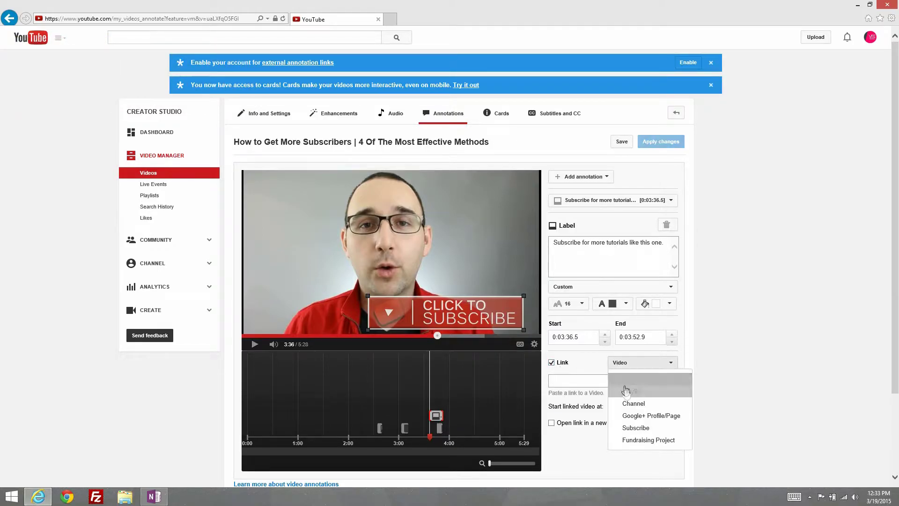
{"action": "left_click", "coordinate": [632, 427]}
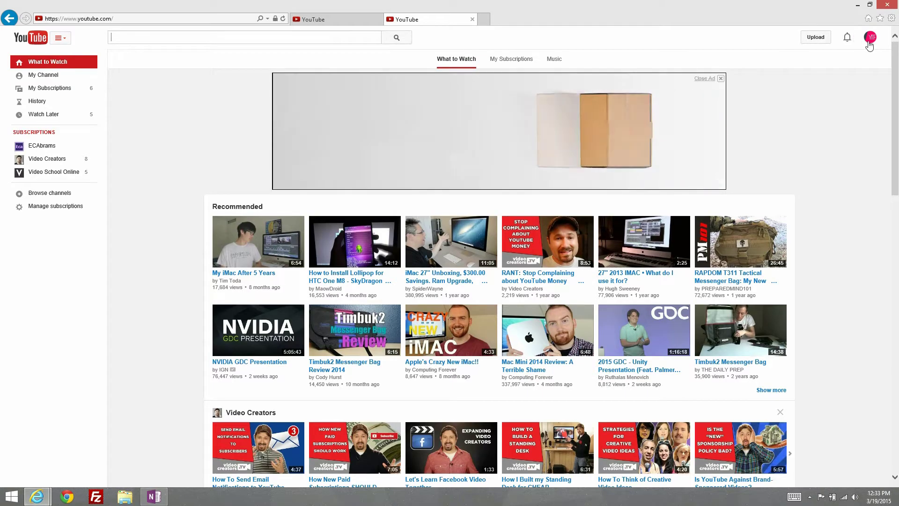
Copy the YouTube Foundation channel ID from its channel page URL, then return to the editor tab.
{"action": "left_click", "coordinate": [869, 38]}
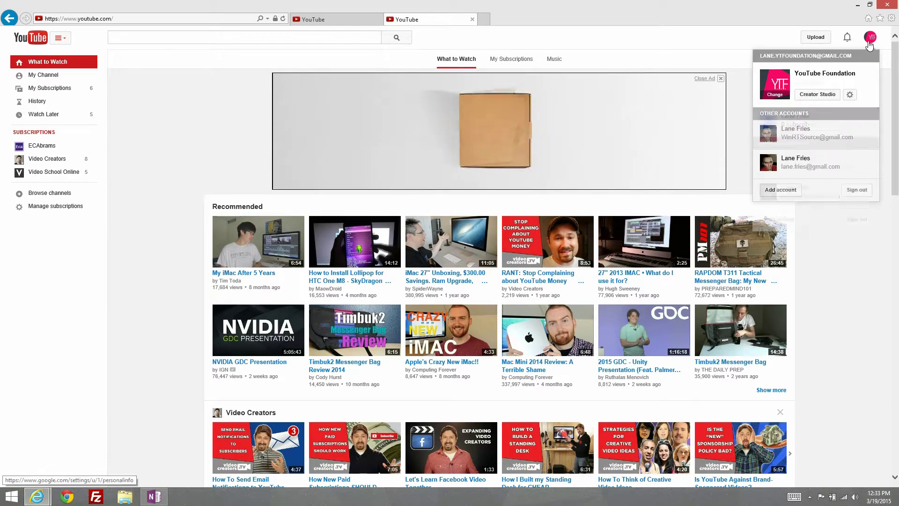
{"action": "left_click", "coordinate": [817, 94]}
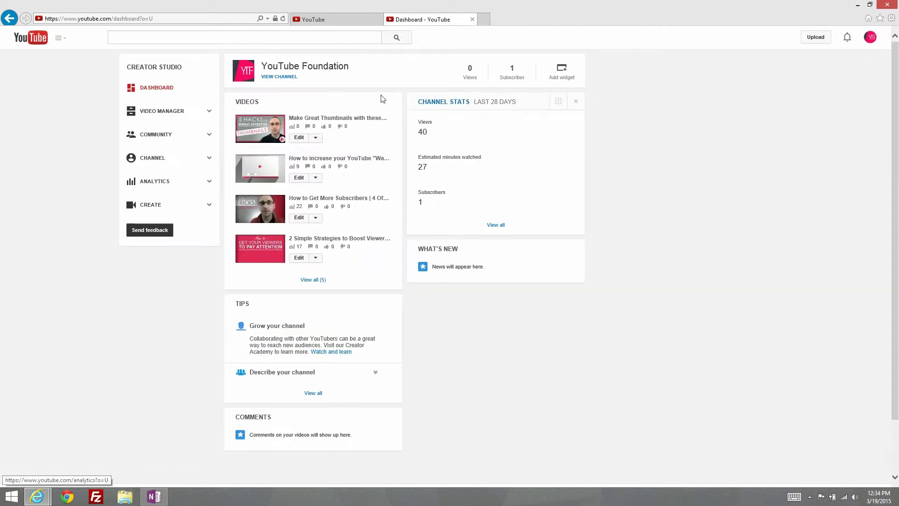
{"action": "left_click", "coordinate": [288, 82]}
{"action": "left_click", "coordinate": [141, 19]}
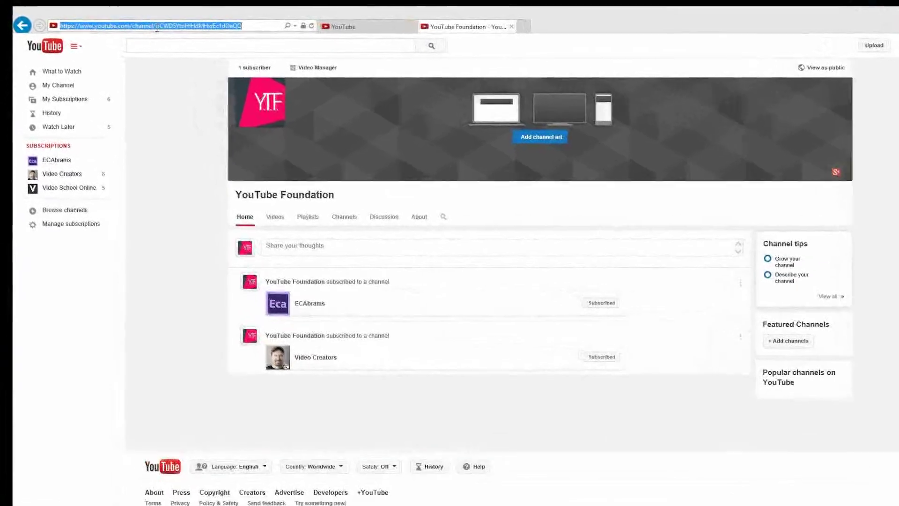
{"action": "left_click_drag", "start_coordinate": [157, 26], "coordinate": [242, 26]}
{"action": "key", "text": "ctrl+c"}
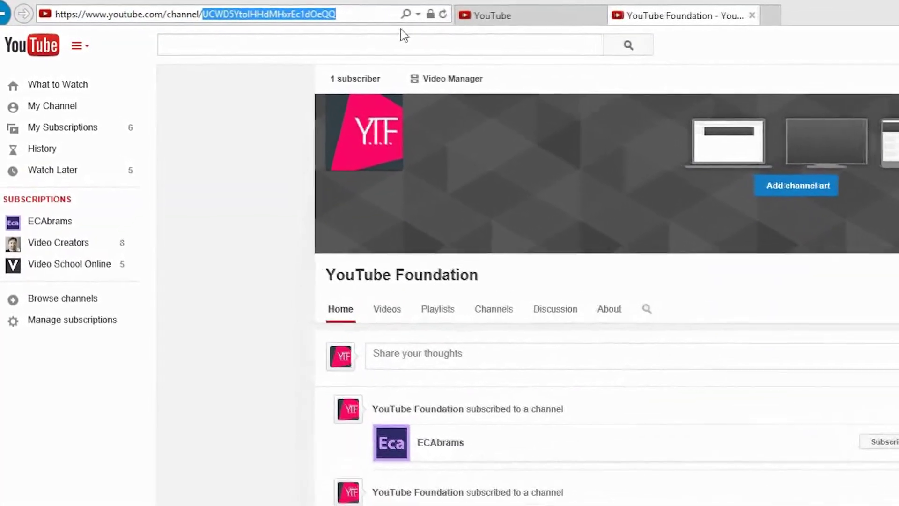
{"action": "left_click", "coordinate": [515, 17]}
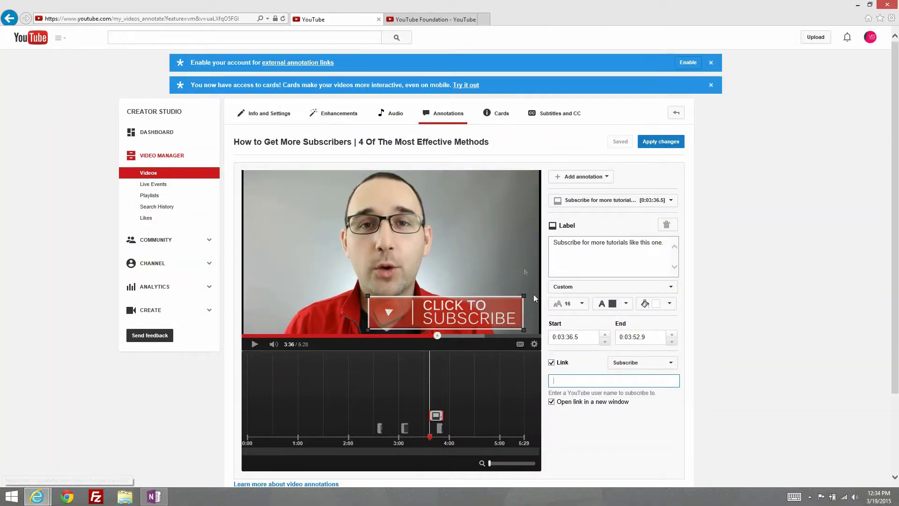
Paste the channel ID into the Subscribe link and trim the label to end at 0:03:43.7.
{"action": "key", "text": "ctrl+v"}
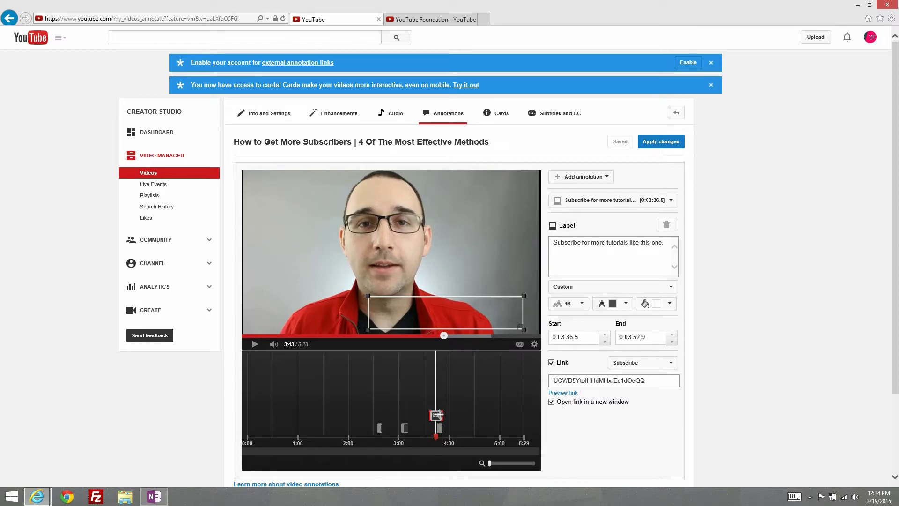
{"action": "left_click_drag", "start_coordinate": [435, 415], "coordinate": [441, 417]}
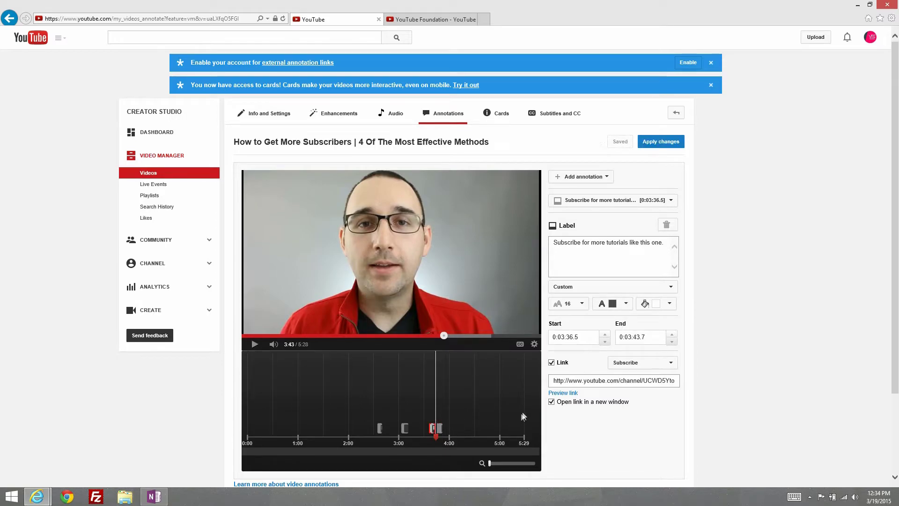